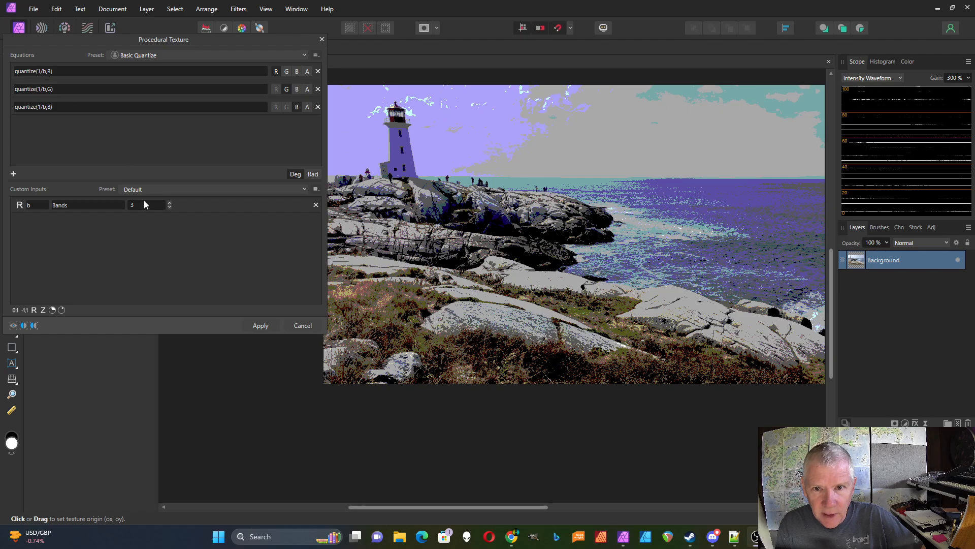
Raise the Bands custom input of the Basic Quantize texture one band at a time to 24
click(171, 203)
click(170, 203)
click(170, 204)
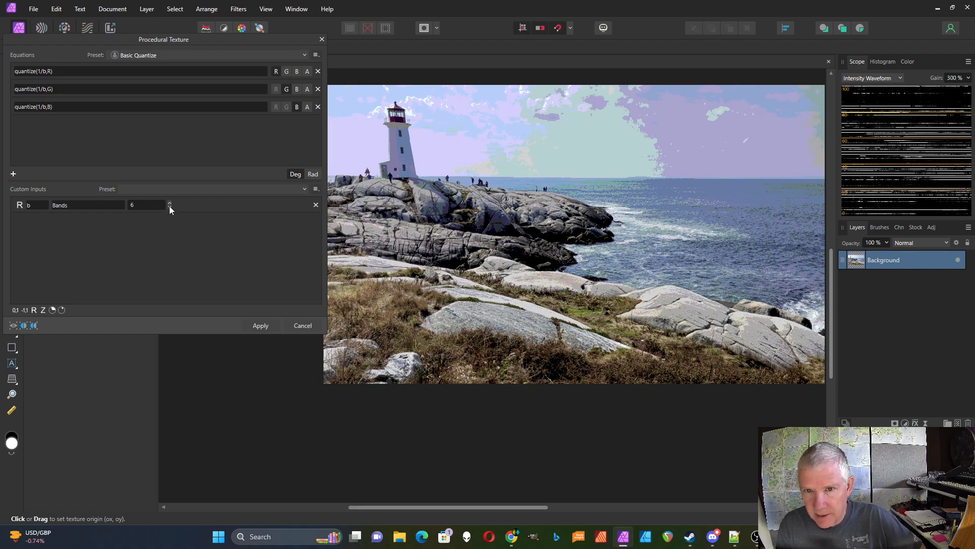
click(170, 203)
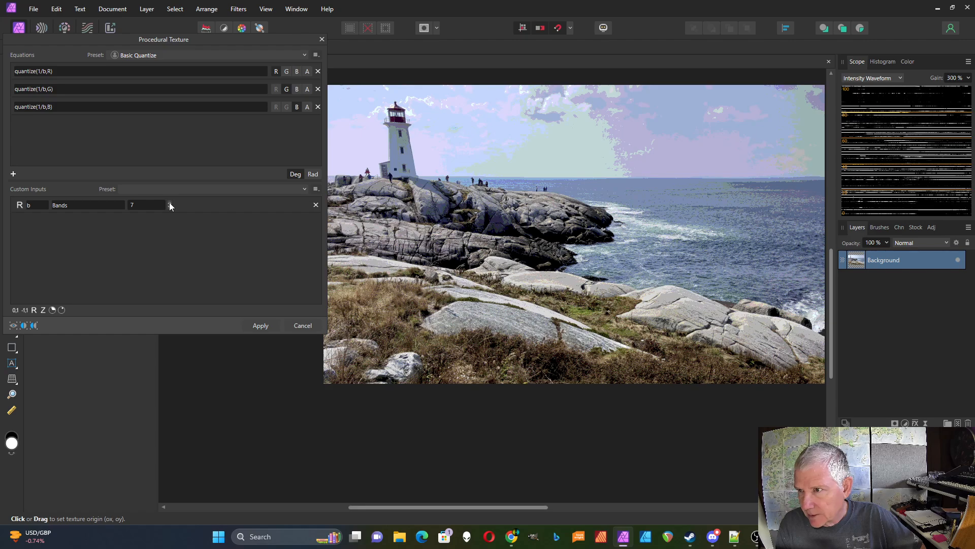
click(170, 204)
click(171, 204)
click(170, 202)
click(169, 203)
click(171, 203)
click(170, 203)
click(170, 202)
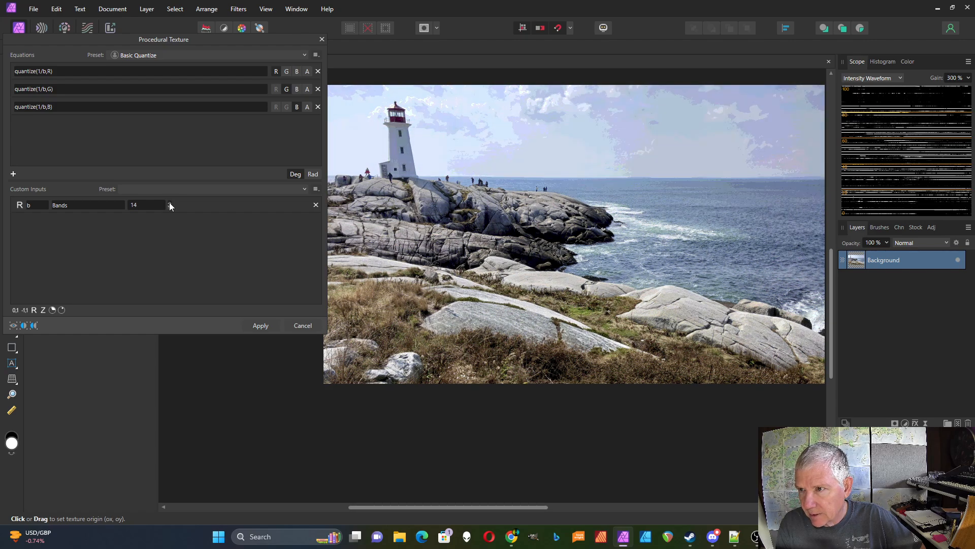
click(169, 203)
click(170, 203)
click(170, 203)
click(170, 203)
click(170, 204)
click(170, 202)
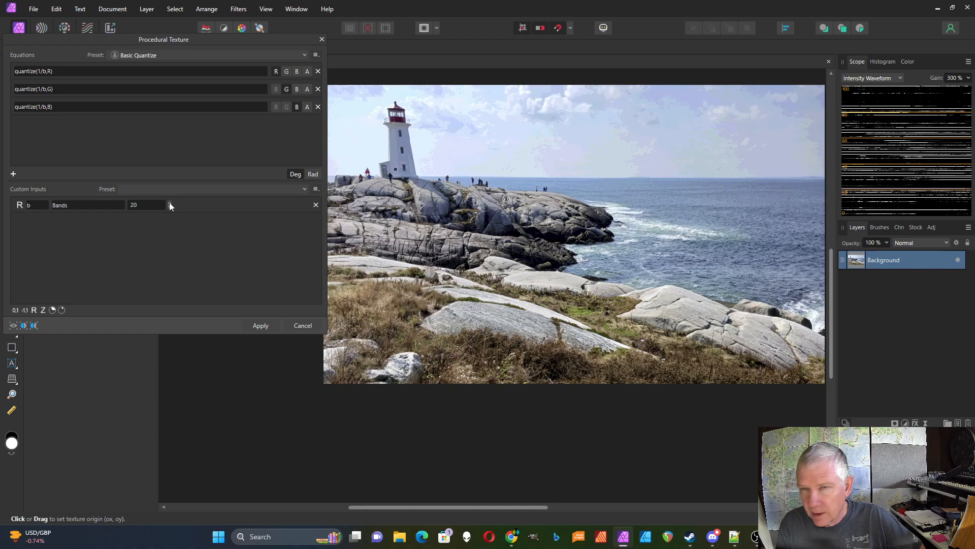
click(170, 203)
click(170, 203)
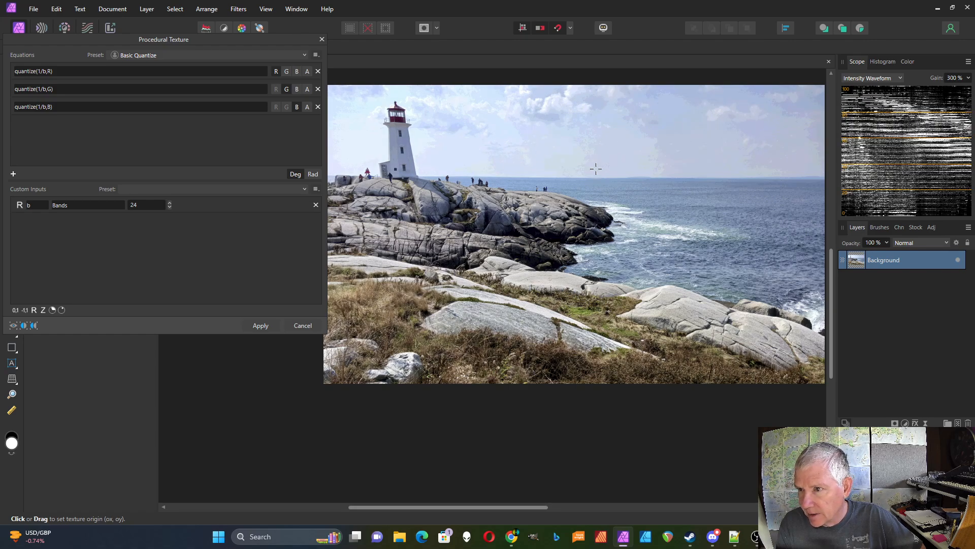
Lower the Bands custom input one band at a time to 3
click(170, 206)
click(171, 206)
click(170, 207)
click(170, 206)
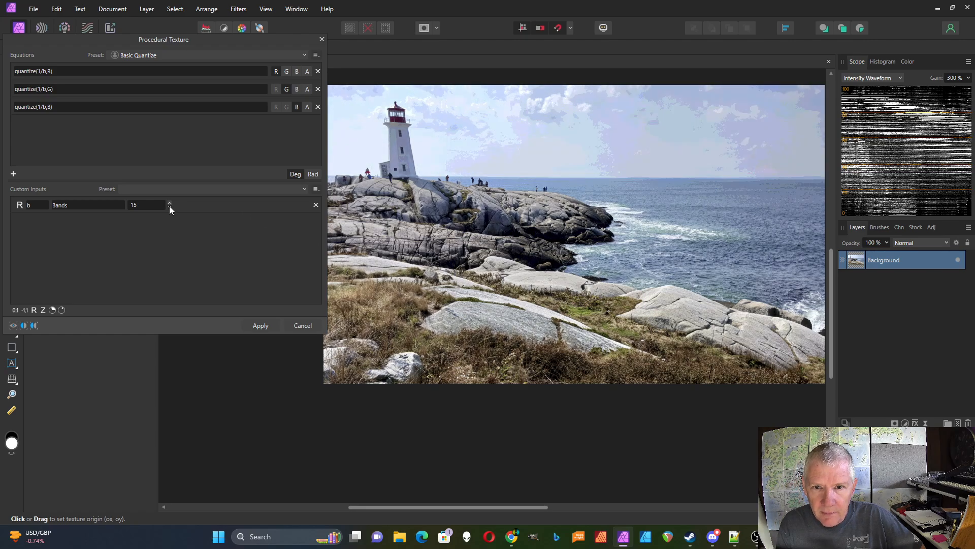
click(170, 207)
click(170, 206)
click(170, 207)
click(171, 207)
click(171, 206)
click(170, 206)
click(170, 207)
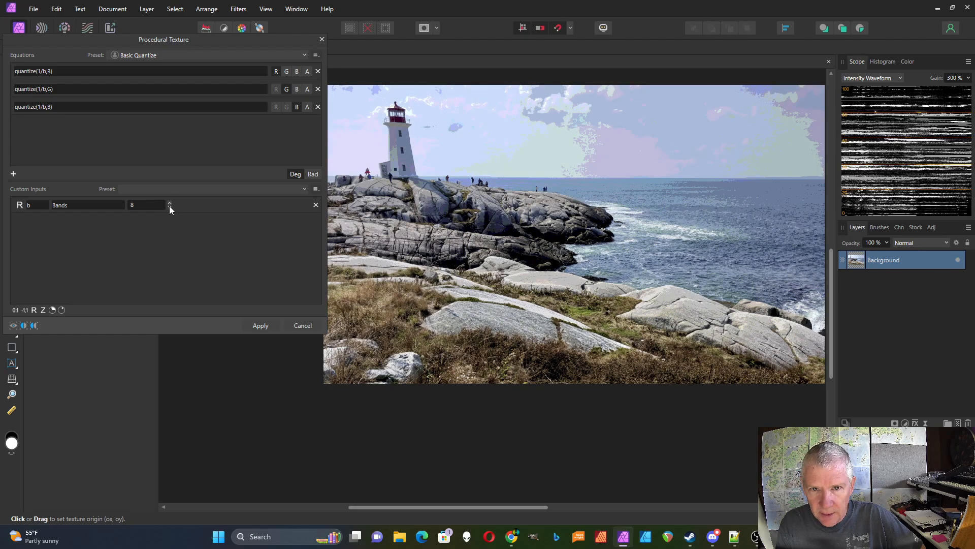
click(170, 206)
click(171, 207)
click(170, 206)
click(170, 206)
click(170, 207)
click(169, 207)
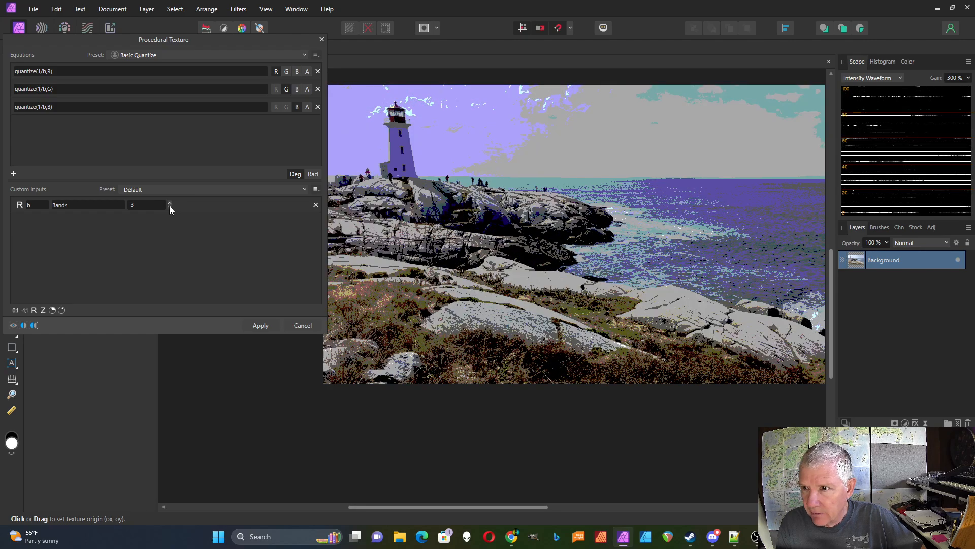
Lower the Bands custom input step by step through 2, 1 and 0 into negative values below -5
click(171, 207)
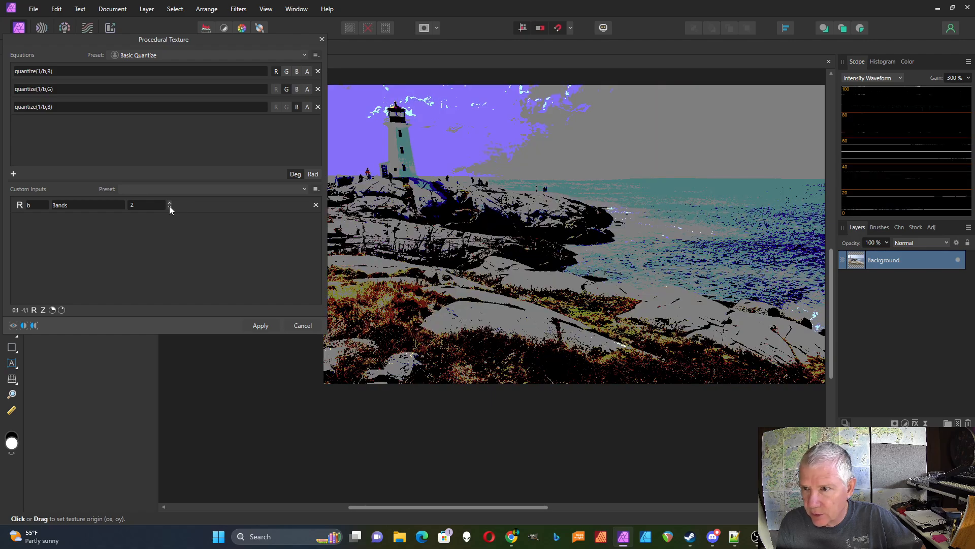
click(170, 207)
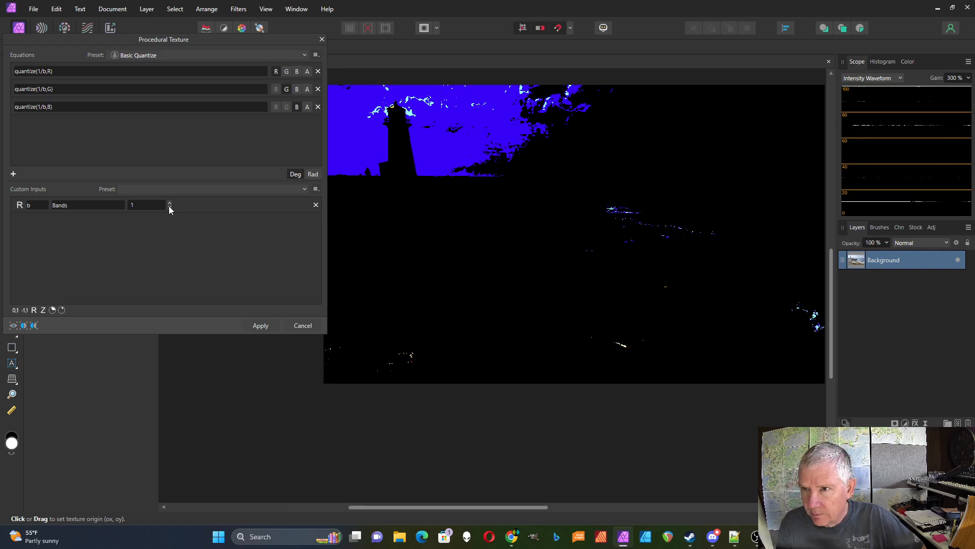
click(170, 207)
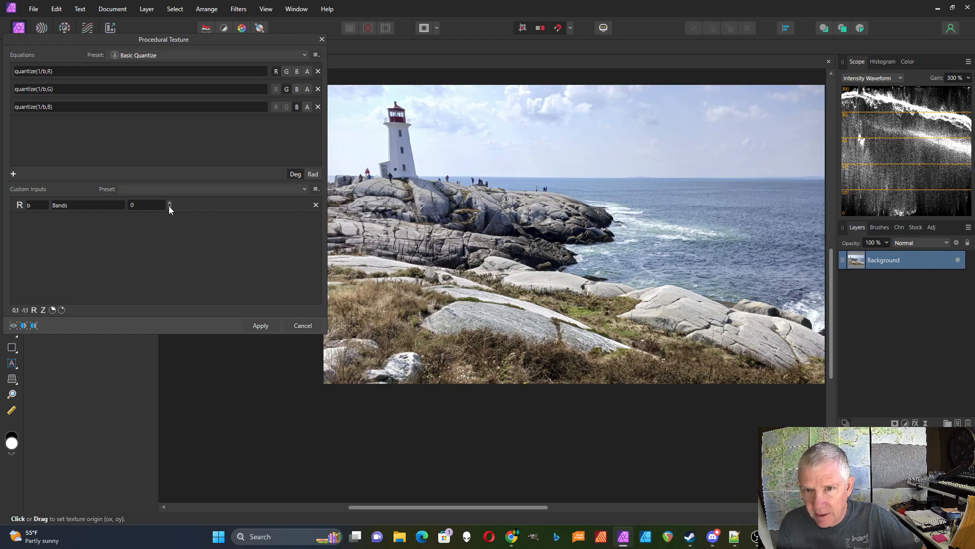
click(170, 207)
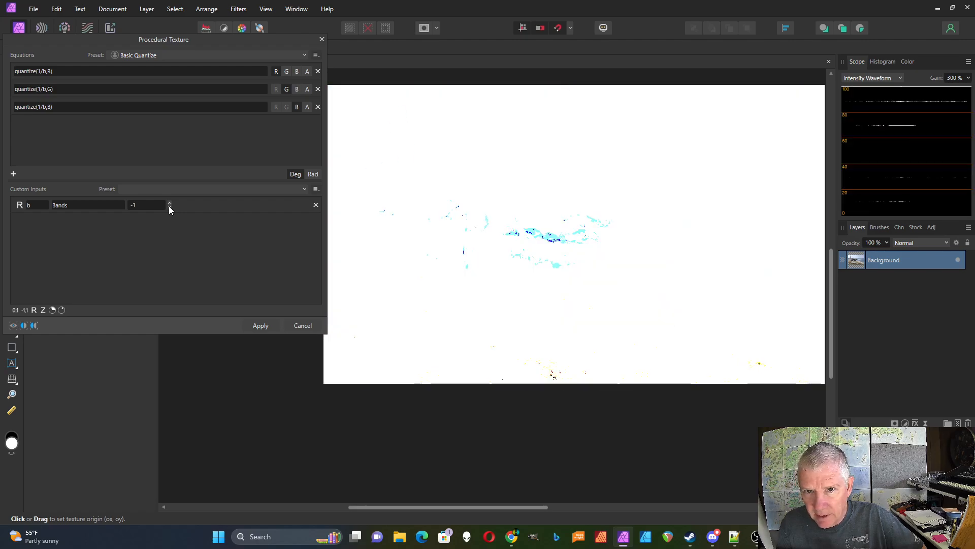
click(170, 207)
click(170, 206)
click(171, 206)
click(170, 207)
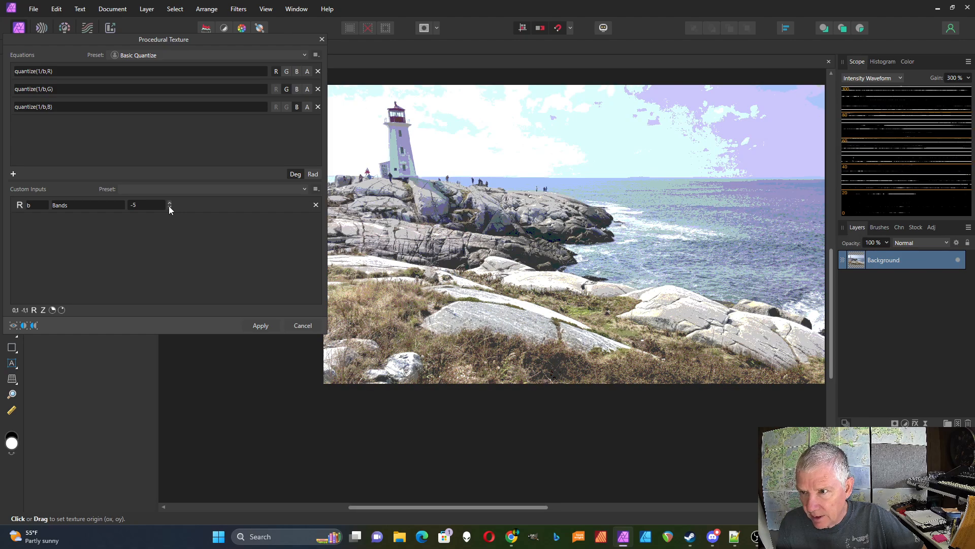
click(170, 207)
click(170, 207)
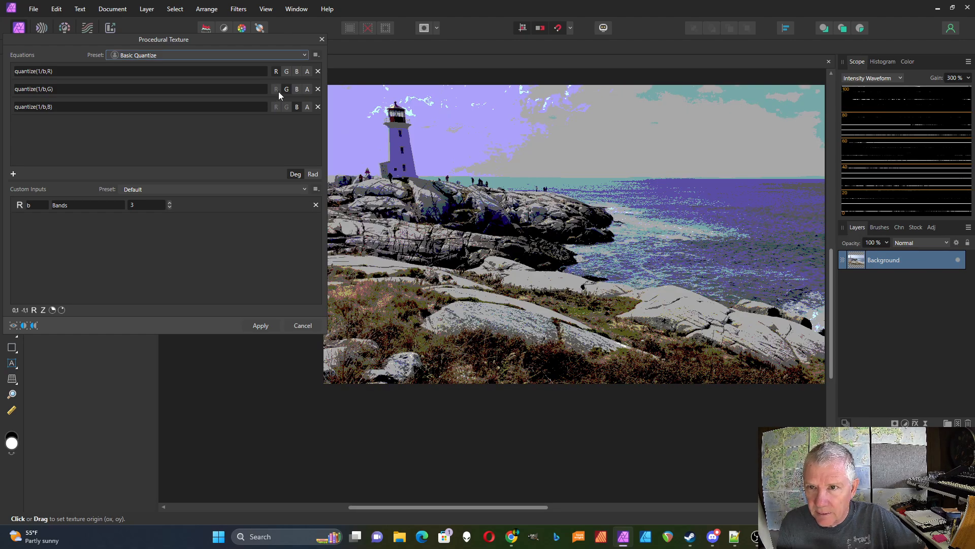
click(287, 71)
click(297, 72)
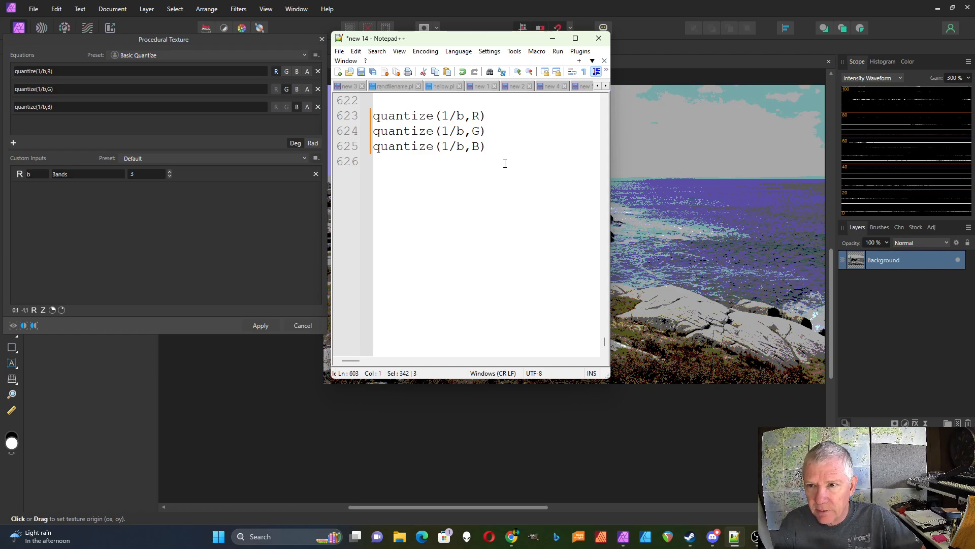
Review the combined quantize formulas in Notepad++, switch back to Affinity Photo and load the Quantize equation preset
scroll(505, 164, up, 6)
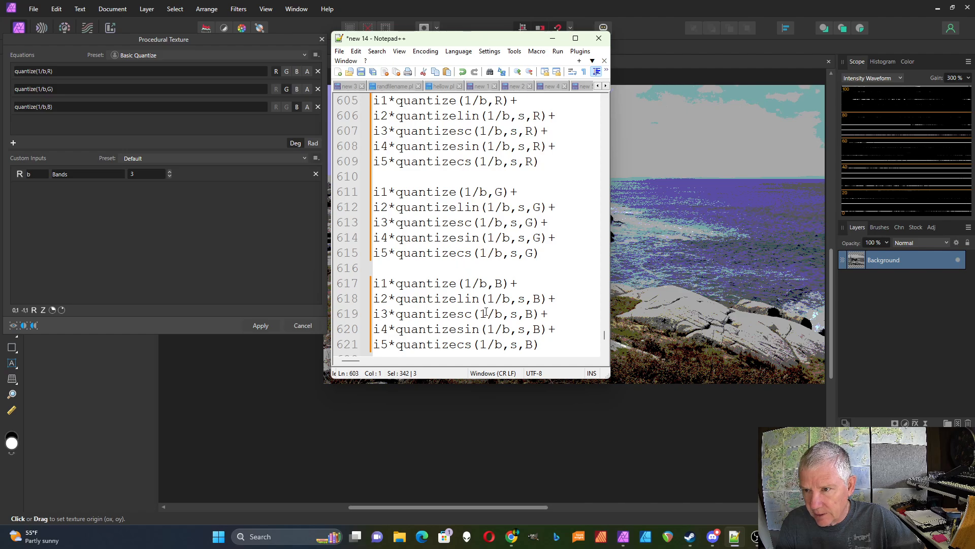
click(212, 267)
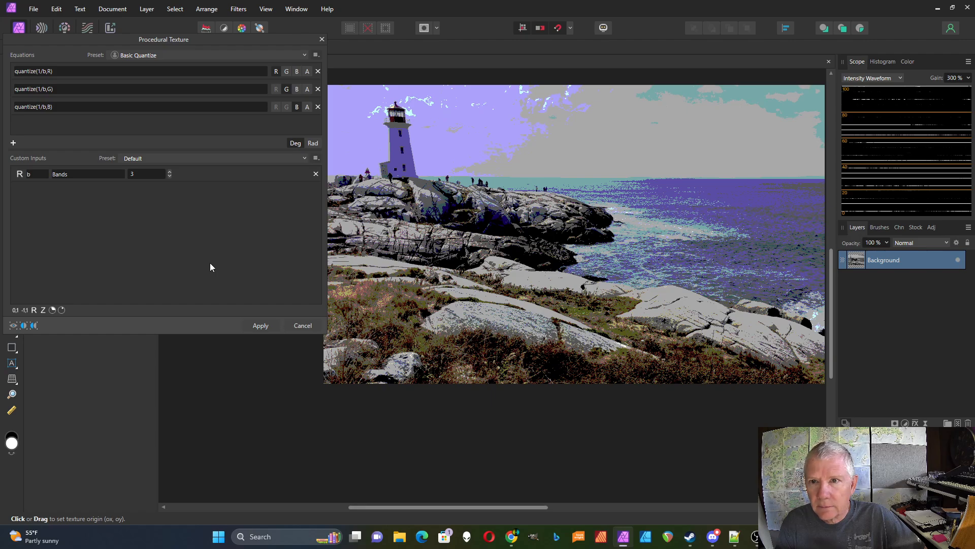
click(299, 56)
scroll(280, 87, up, 1)
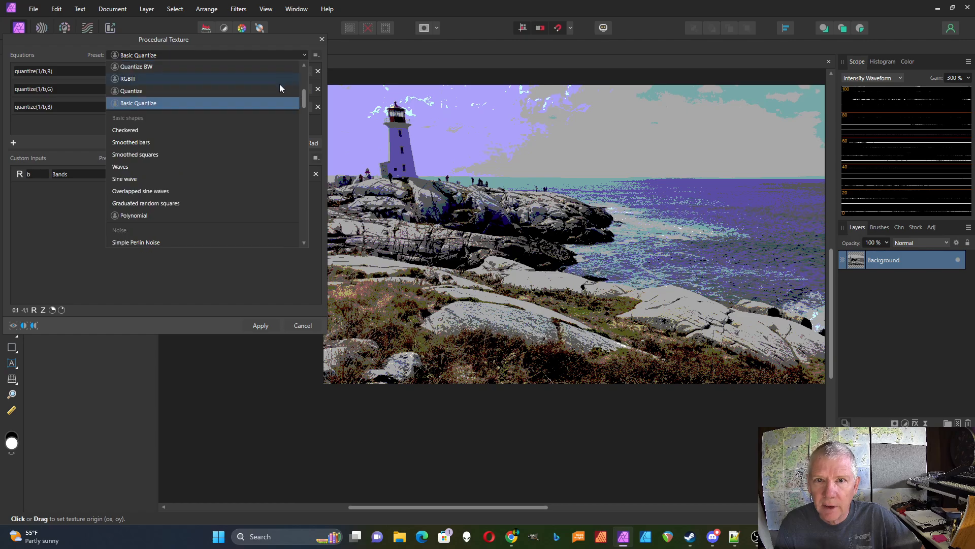
click(209, 92)
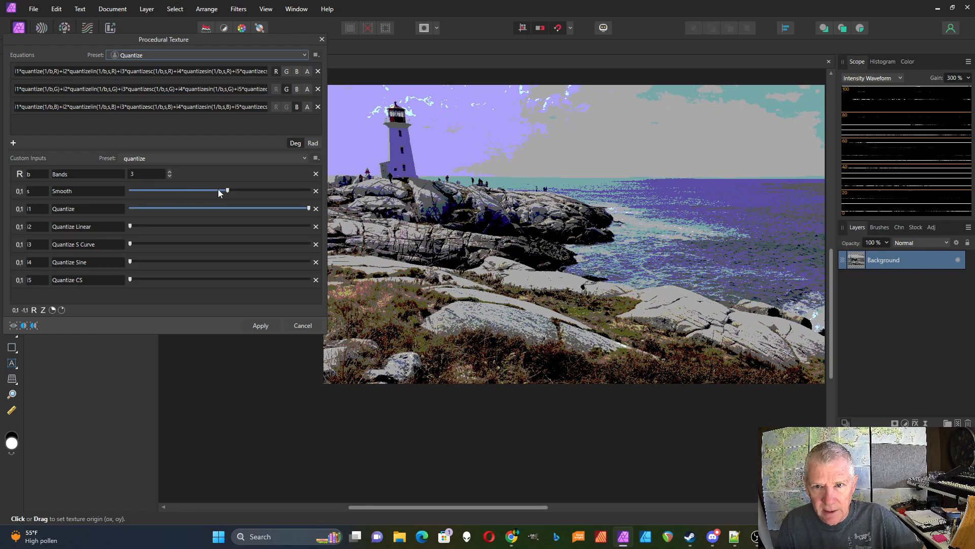
Try the custom input presets quantizelin, quantizesc, quantizesin and quantizecs one after another on the lighthouse photo
click(304, 159)
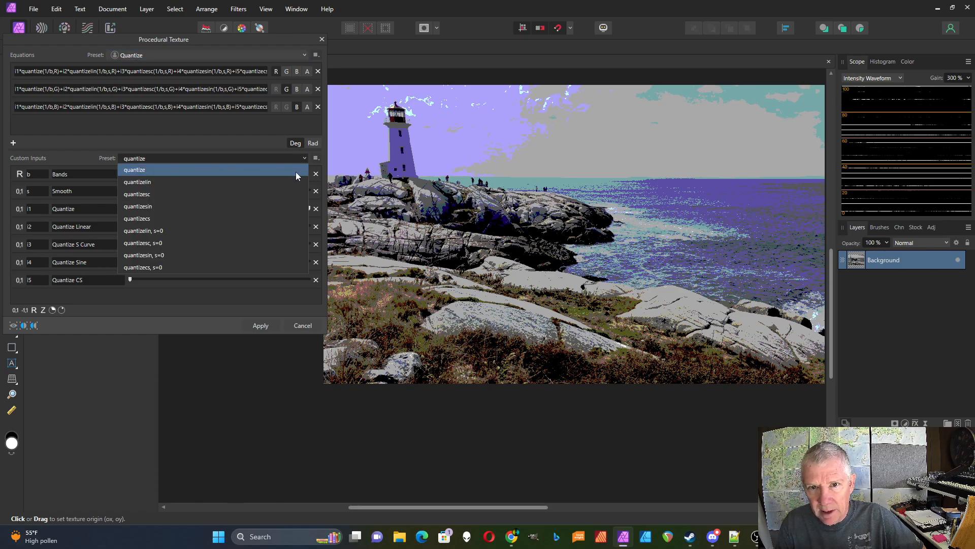
click(292, 184)
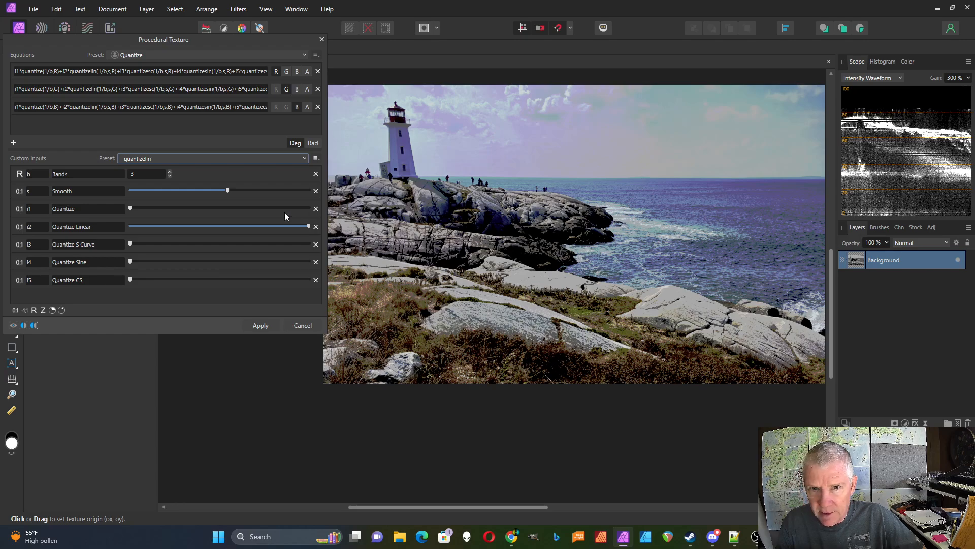
click(306, 162)
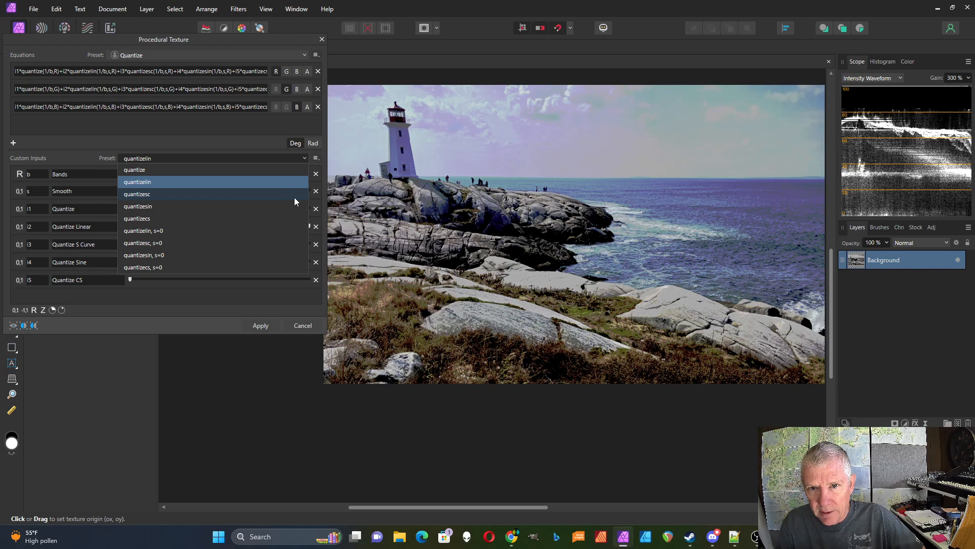
click(294, 196)
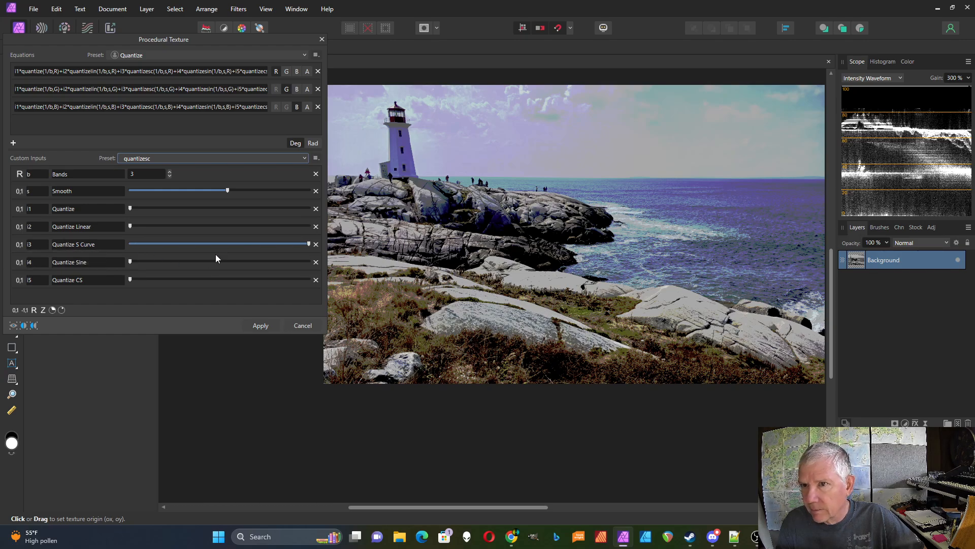
click(304, 162)
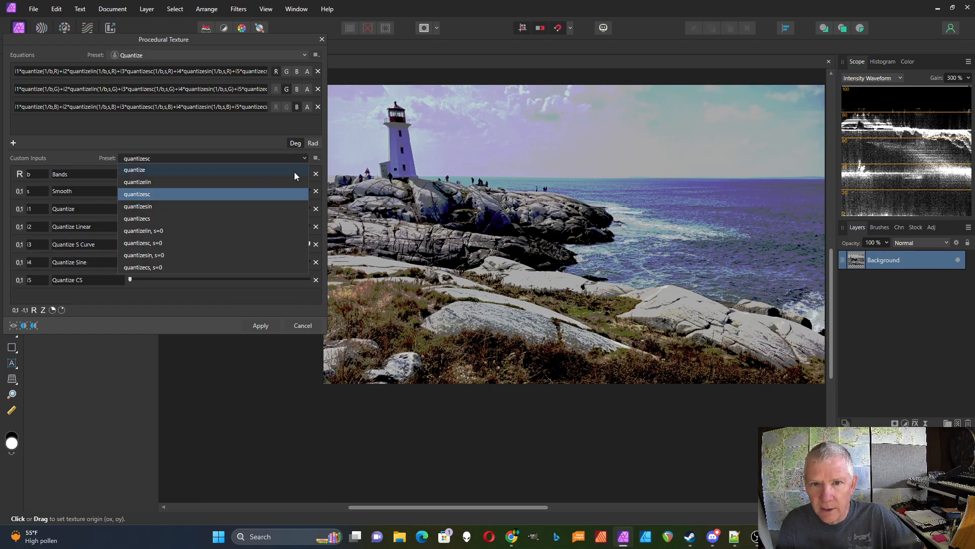
click(270, 211)
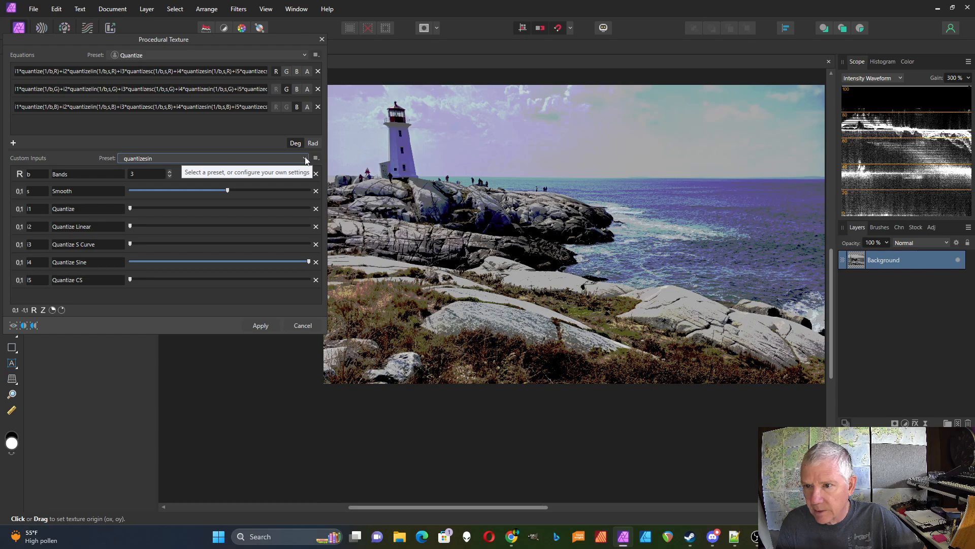
click(305, 161)
click(280, 221)
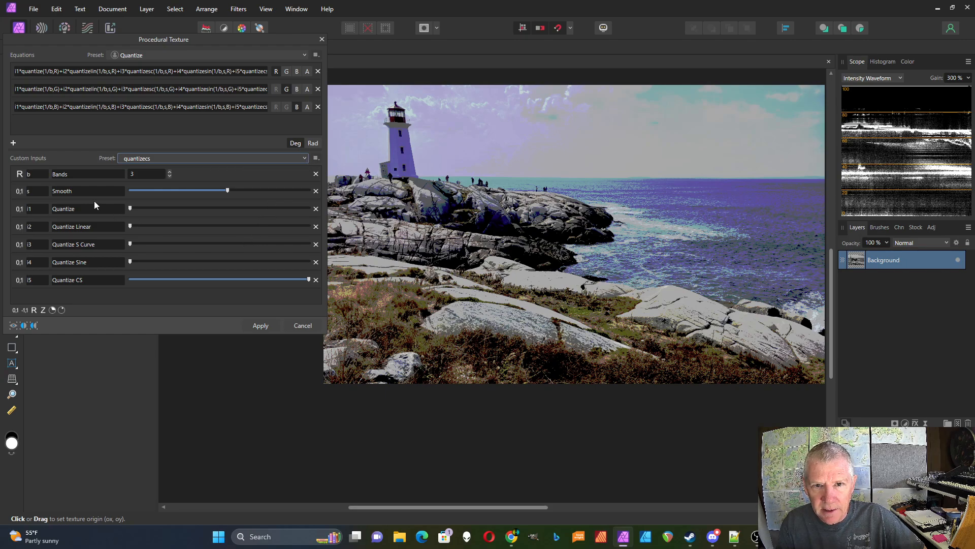
Load the custom input presets quantizelin, s=0, quantizesc, s=0 and quantizesin, s=0 in turn, ending on quantizecs, s=0
click(306, 161)
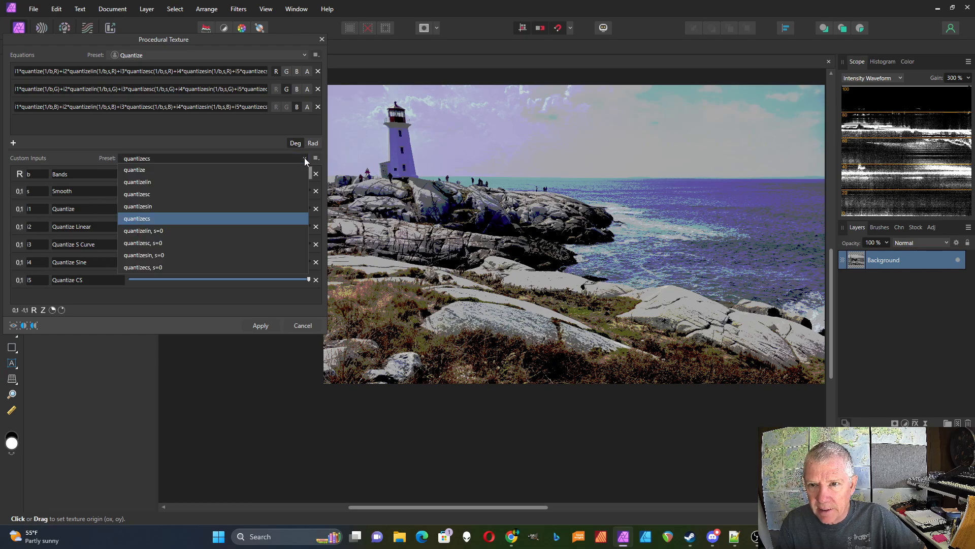
click(261, 231)
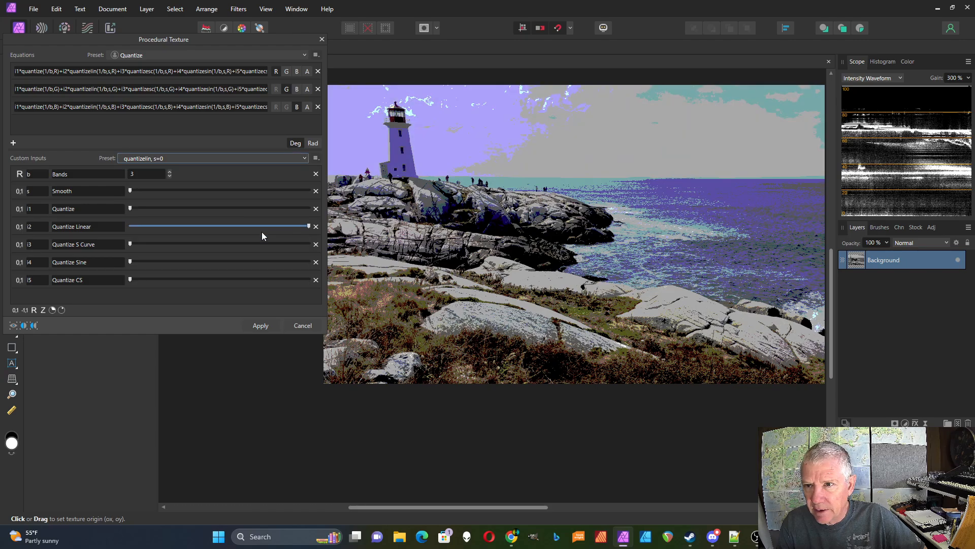
click(305, 161)
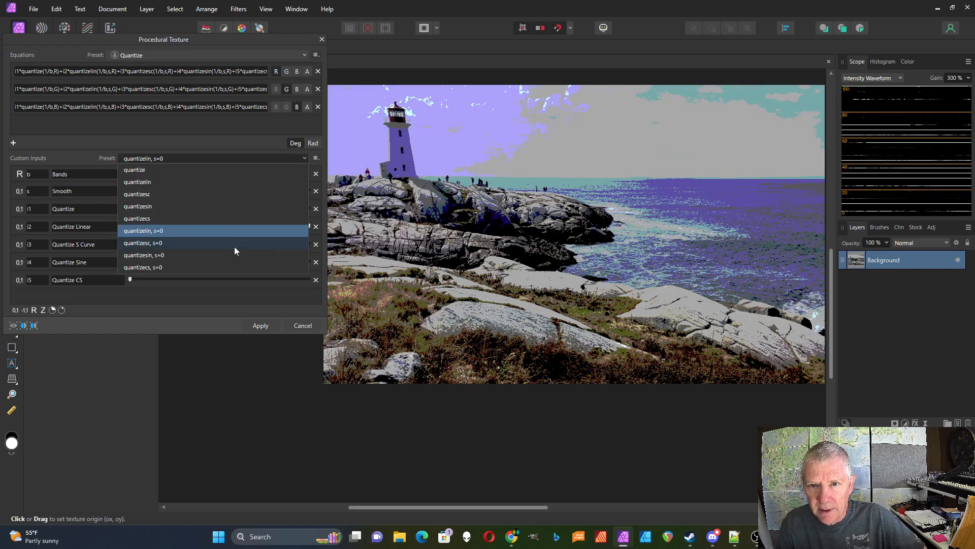
click(235, 248)
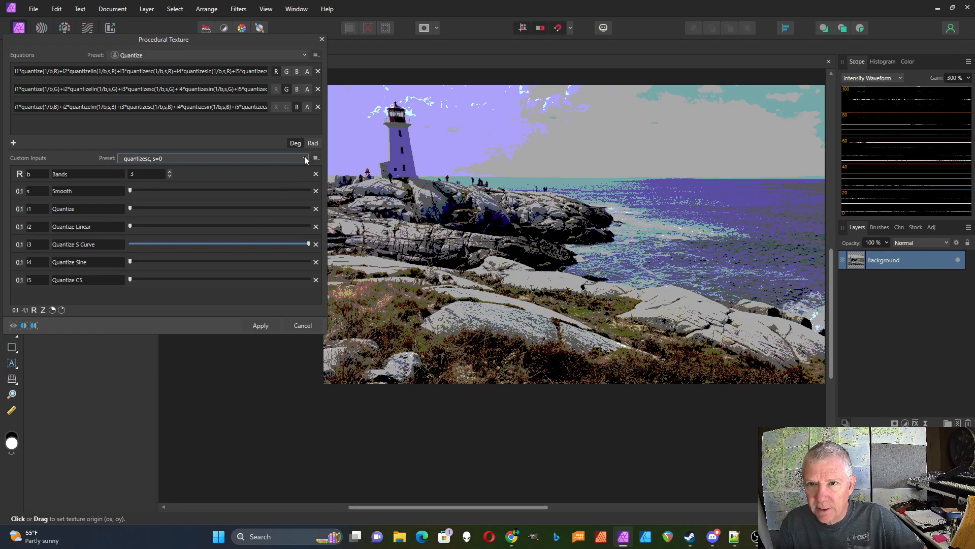
click(306, 159)
click(235, 257)
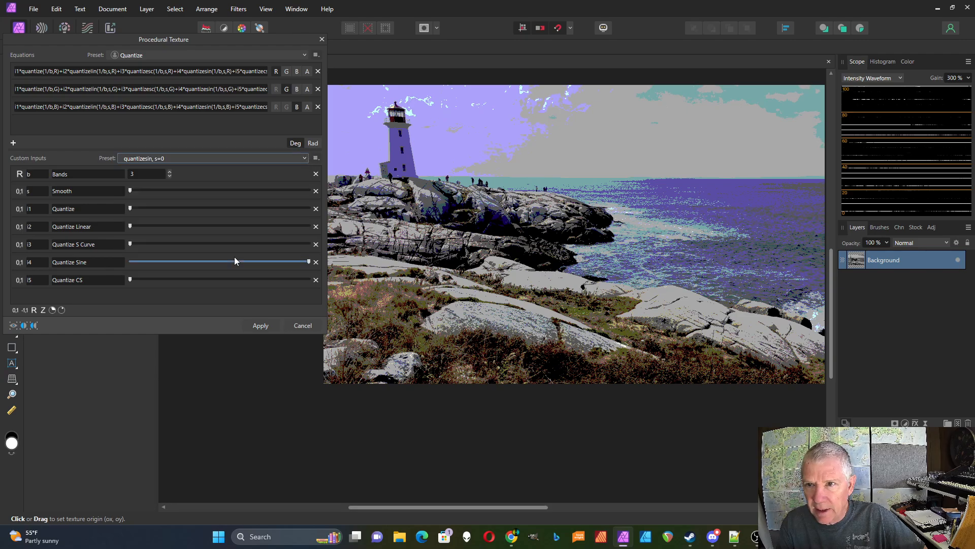
click(304, 161)
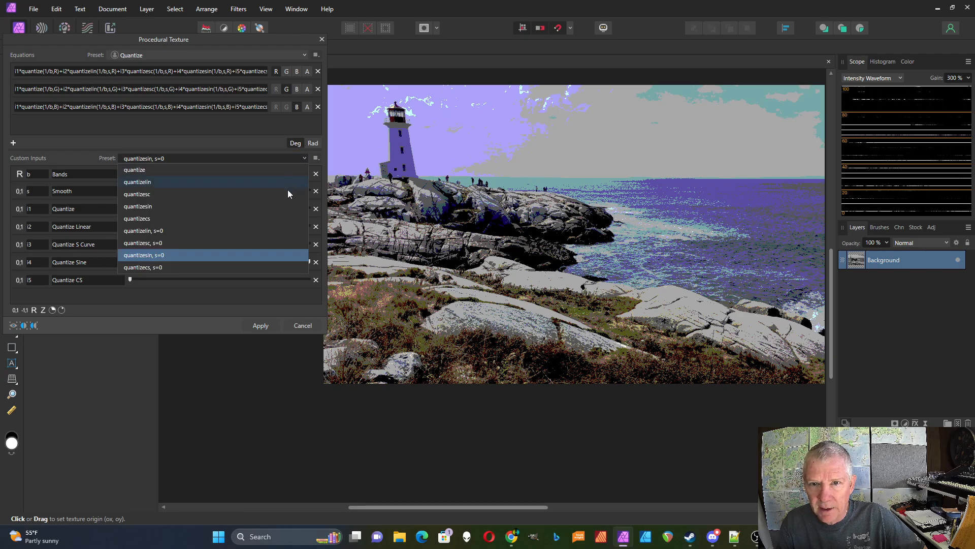
click(237, 268)
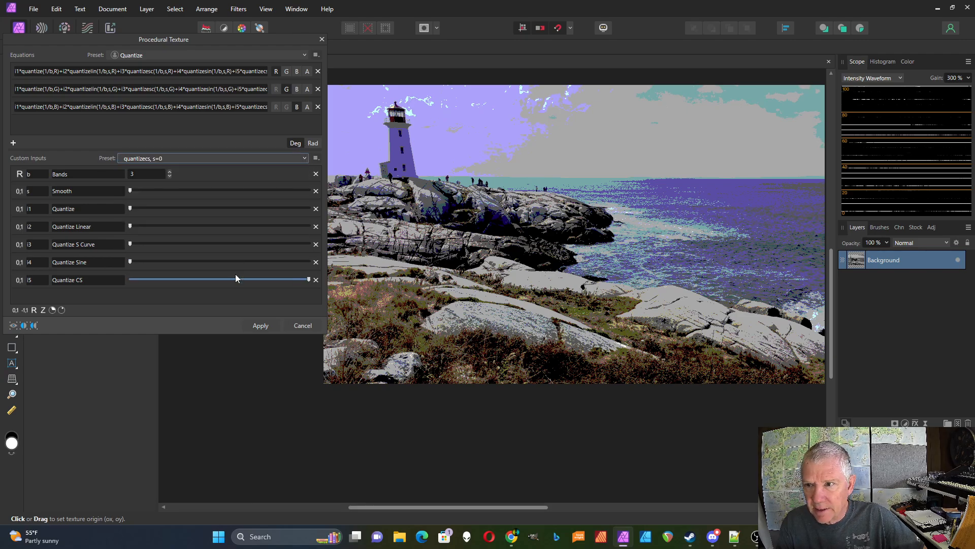